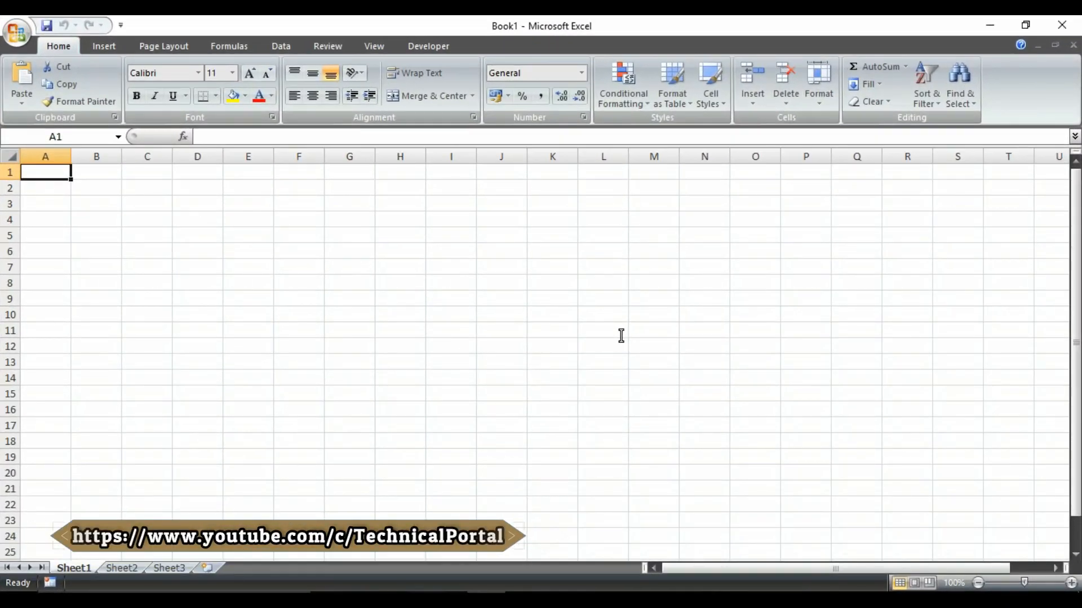
# - Search the system for "osk" and launch the On-Screen Keyboard
pyautogui.press('super')
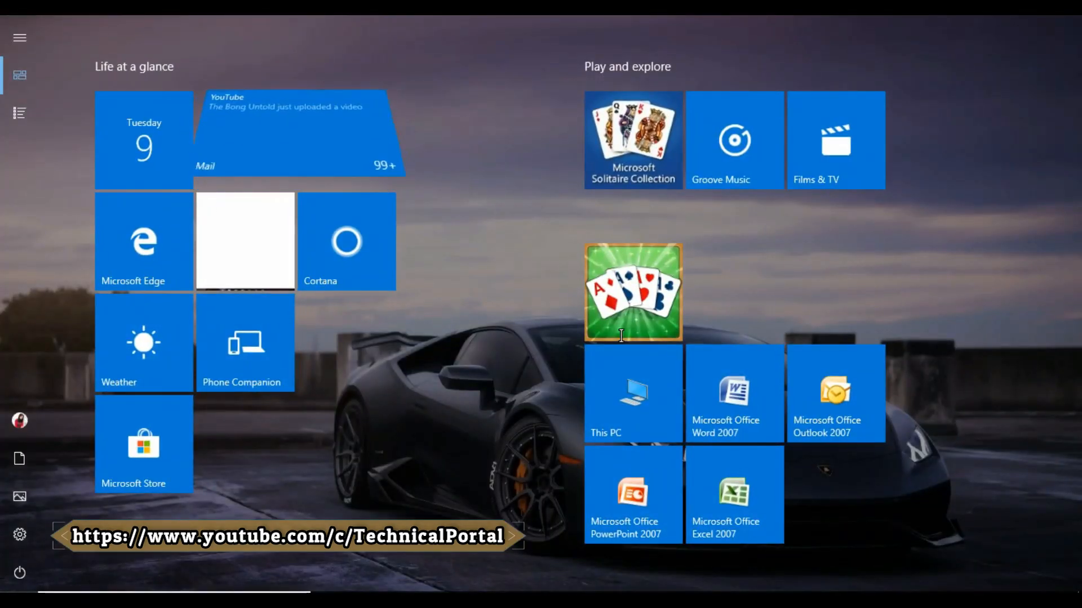
pyautogui.write('osk')
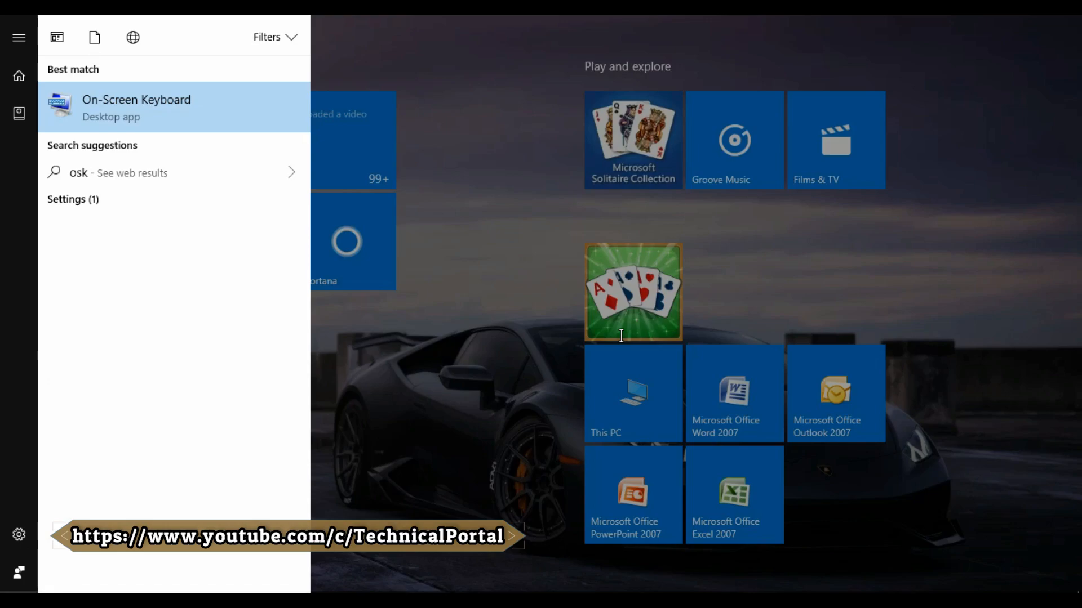
pyautogui.press('Return')
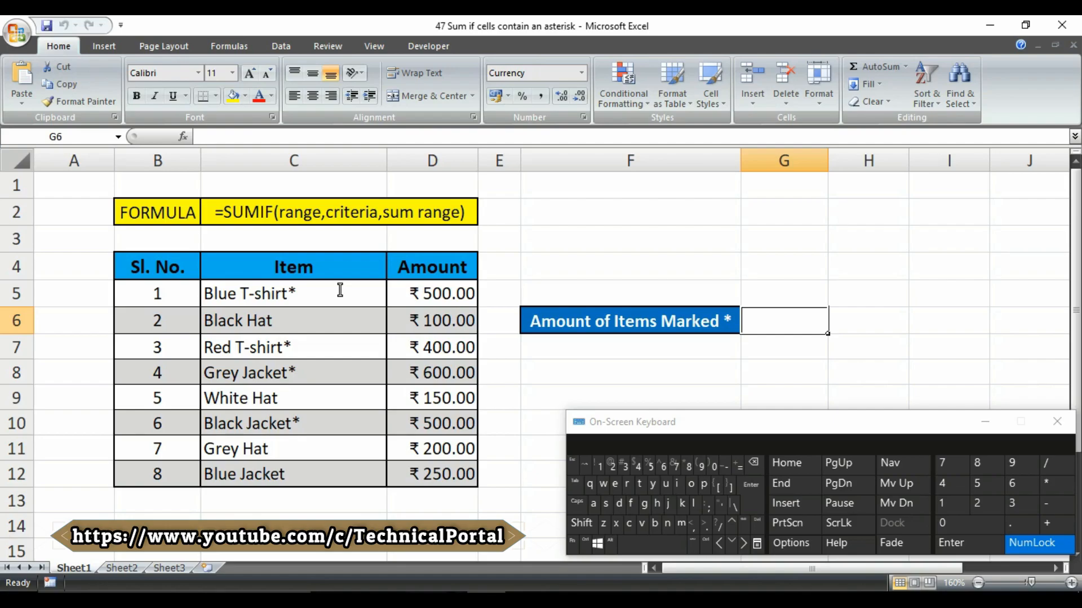
# - Start a SUMIF formula in G6 with the Item cells C5:C12 as its range
pyautogui.moveTo(340, 290); pyautogui.dragTo(340, 475)
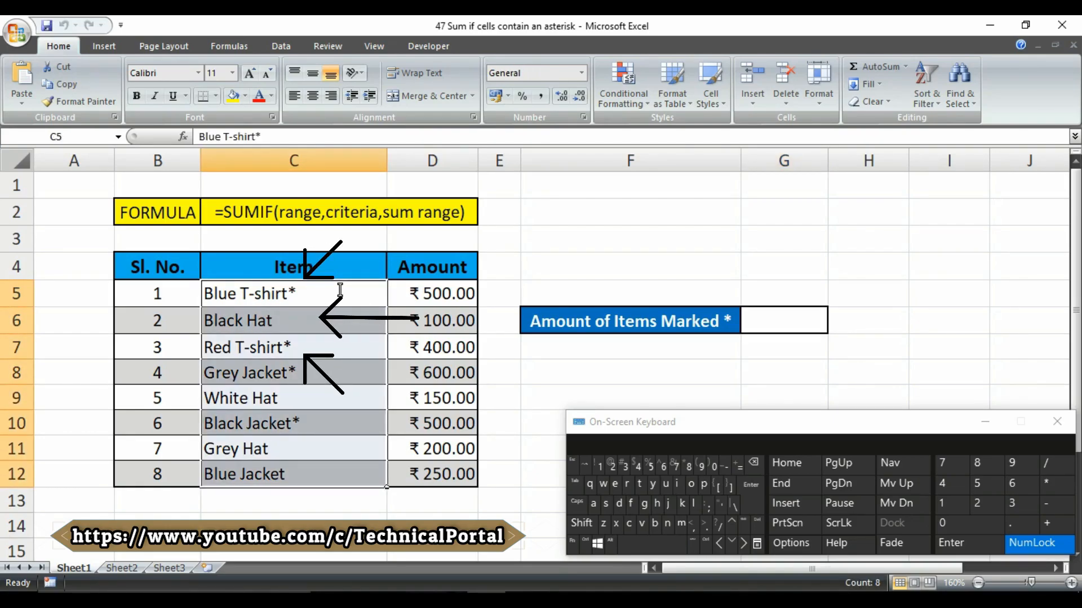
pyautogui.click(274, 292)
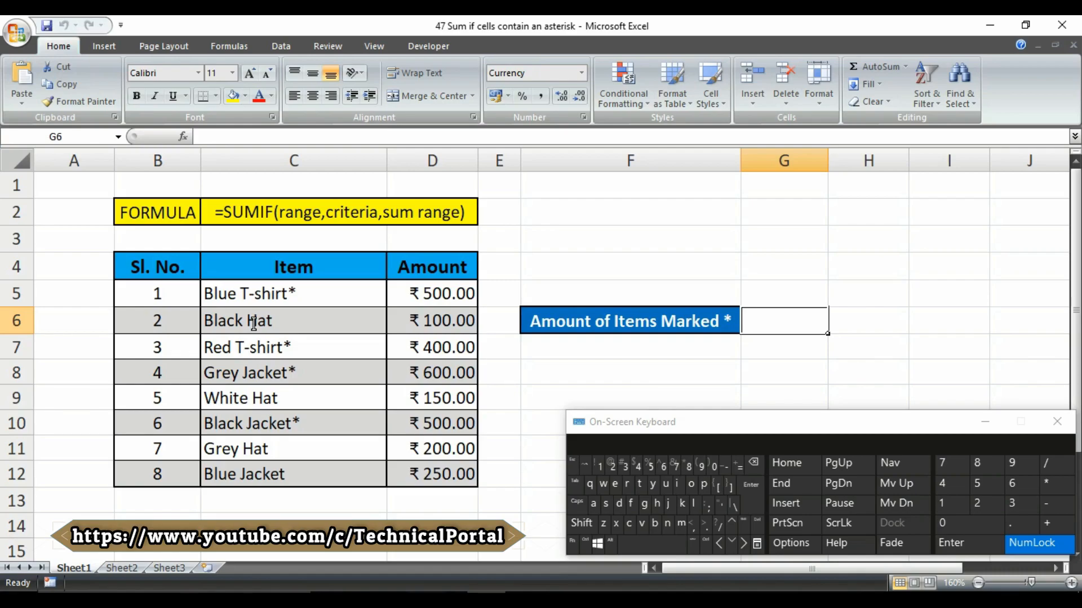
pyautogui.write('=')
pyautogui.press('capslock')
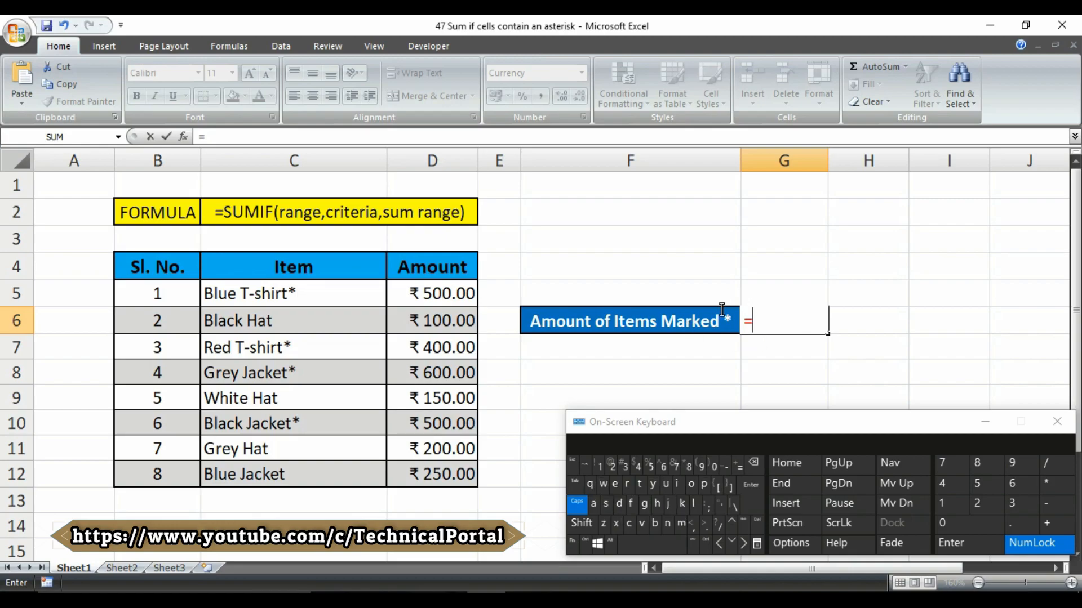
pyautogui.press('capslock')
pyautogui.write('sumif')
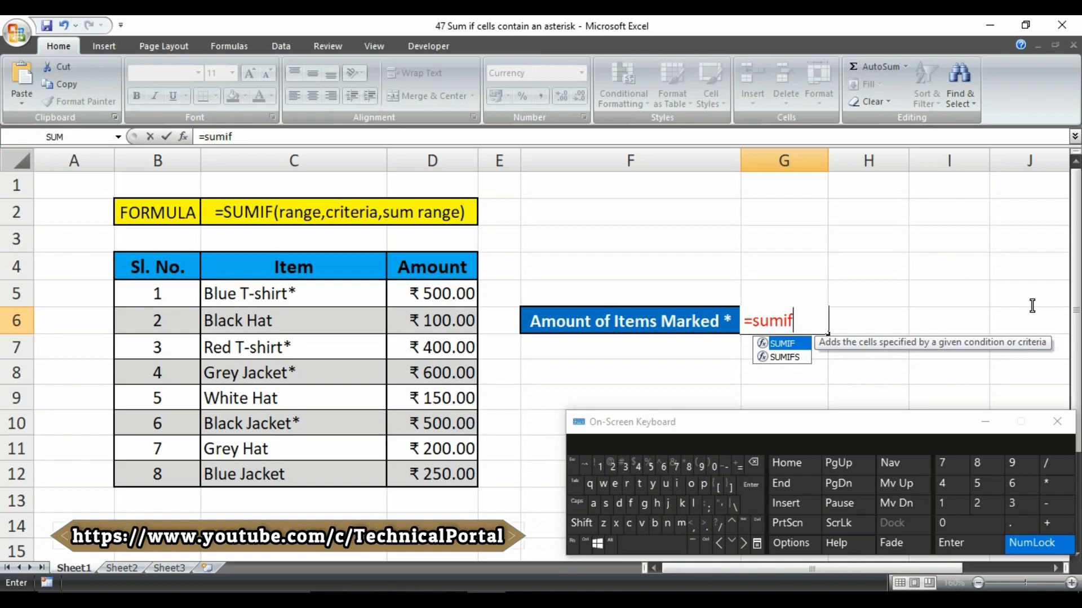
pyautogui.press('Tab')
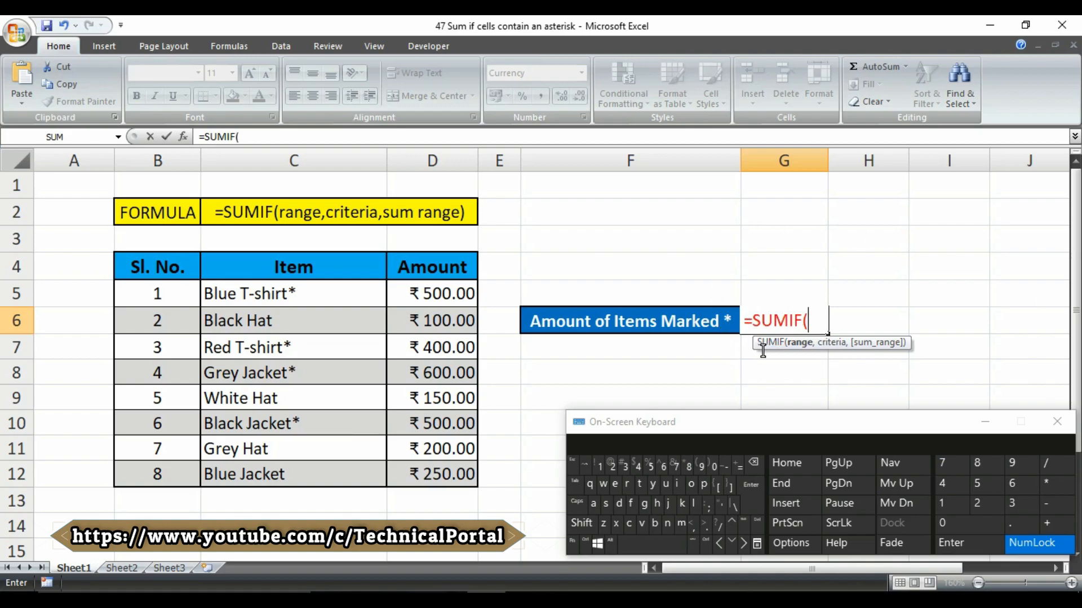
pyautogui.click(377, 286)
pyautogui.moveTo(376, 293); pyautogui.dragTo(376, 476)
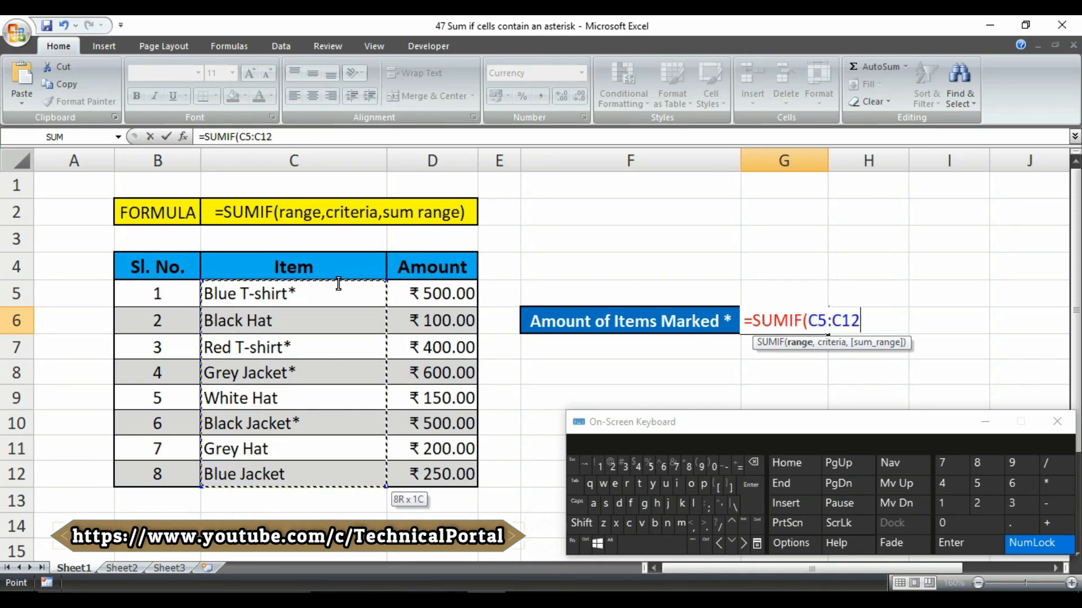
pyautogui.write(',')
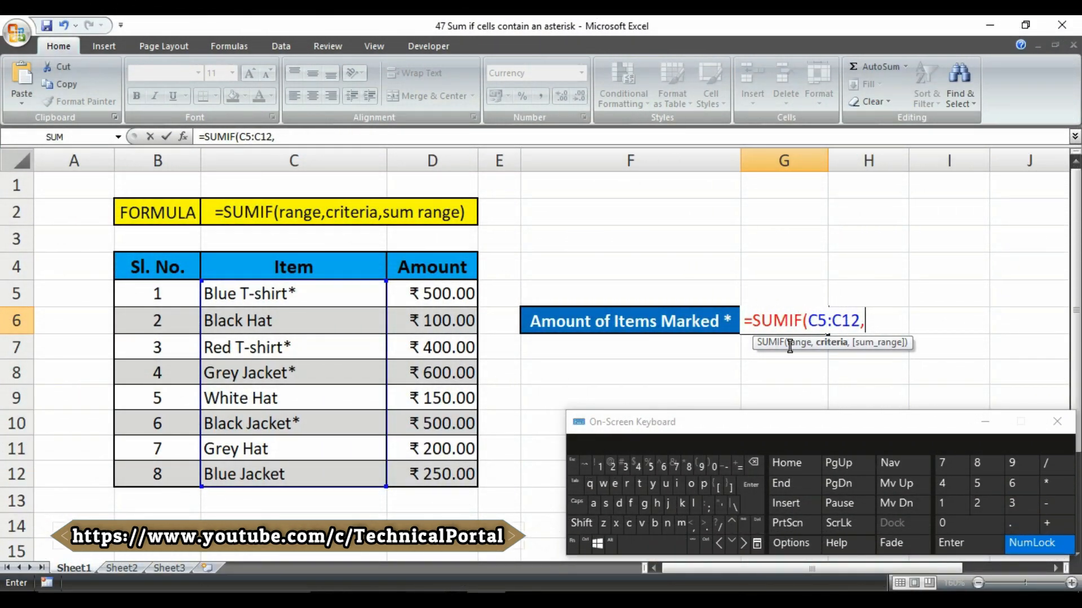
# - Add "*~*" as the SUMIF criteria, widening the on-screen keyboard to show where the tilde key is
pyautogui.write('"')
pyautogui.write('*')
pyautogui.write('"')
pyautogui.write('~')
pyautogui.moveTo(567, 442); pyautogui.dragTo(334, 443)
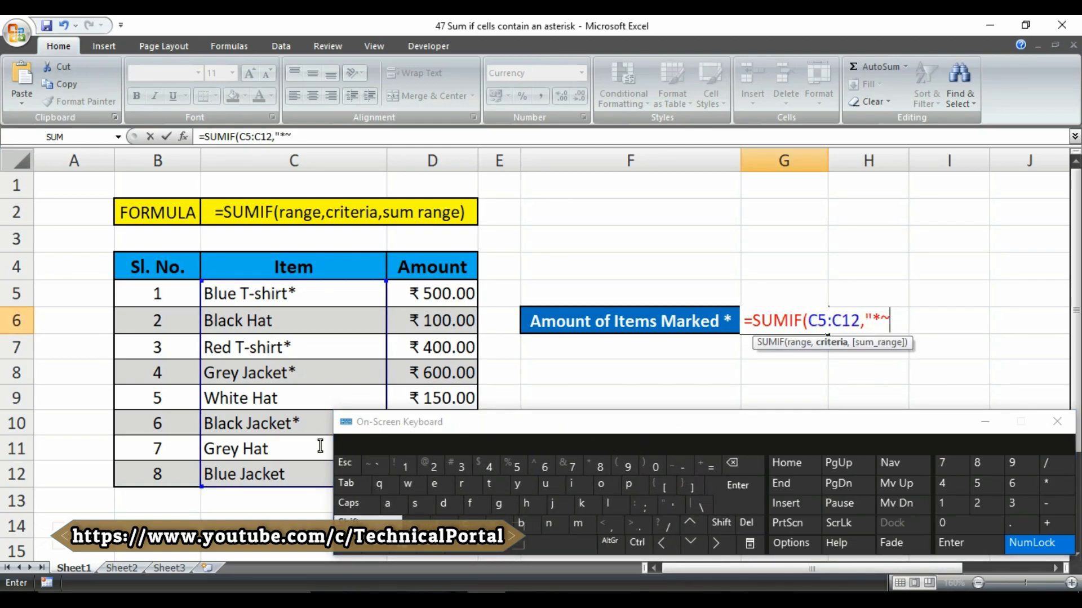
pyautogui.press('shift')
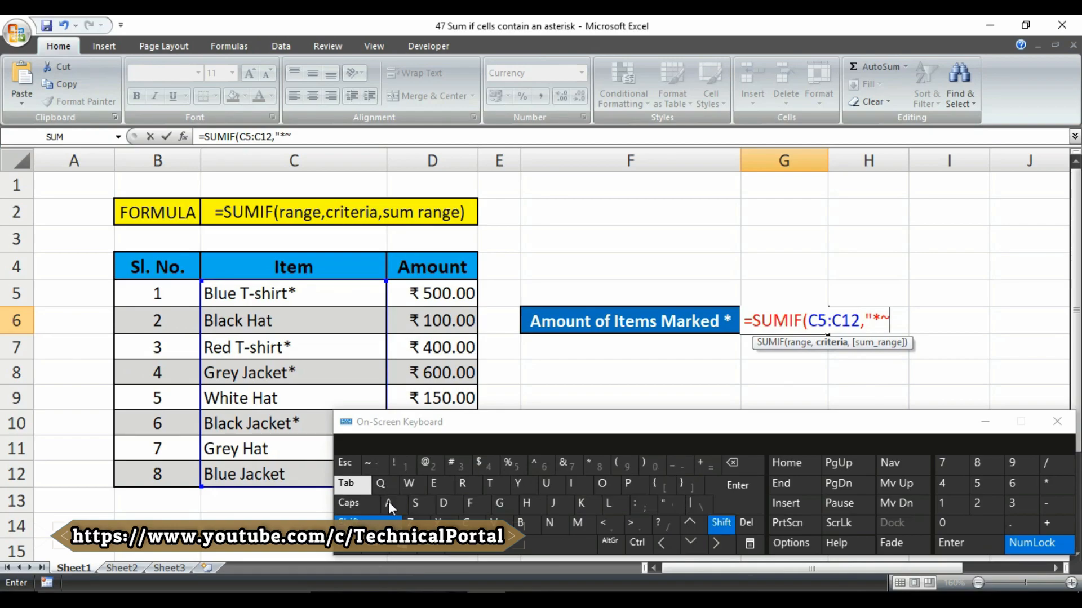
pyautogui.hotkey('shift', '`')
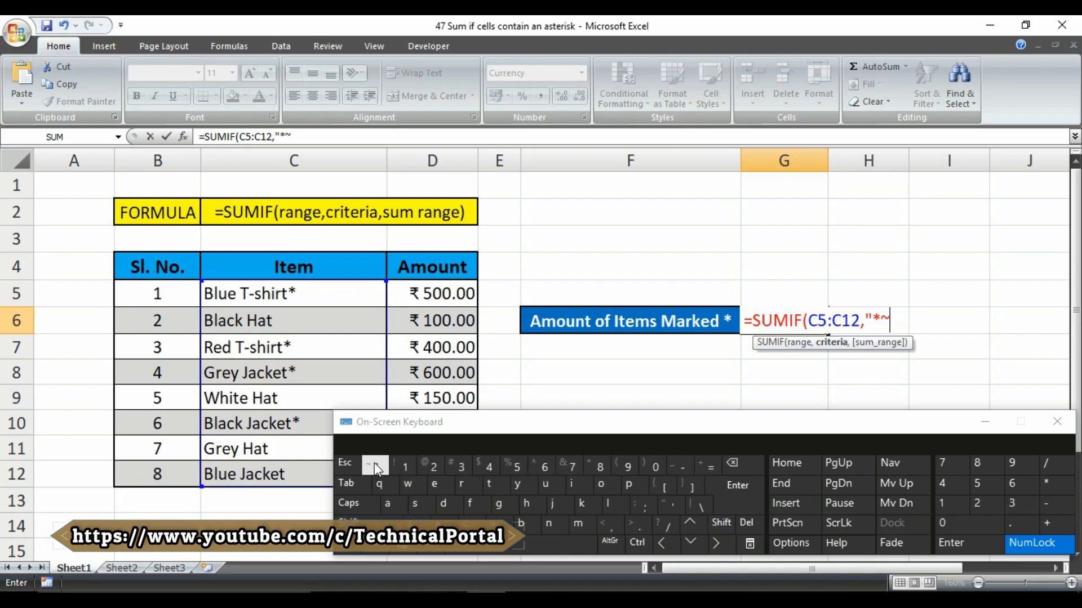
pyautogui.moveTo(334, 458); pyautogui.dragTo(458, 459)
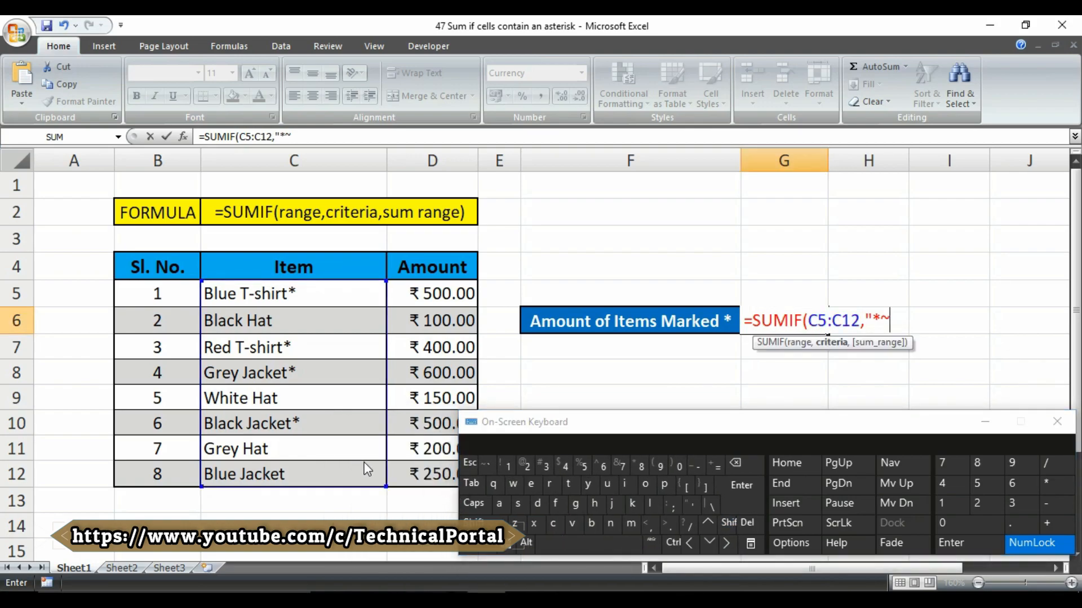
pyautogui.click(382, 470)
pyautogui.write('*')
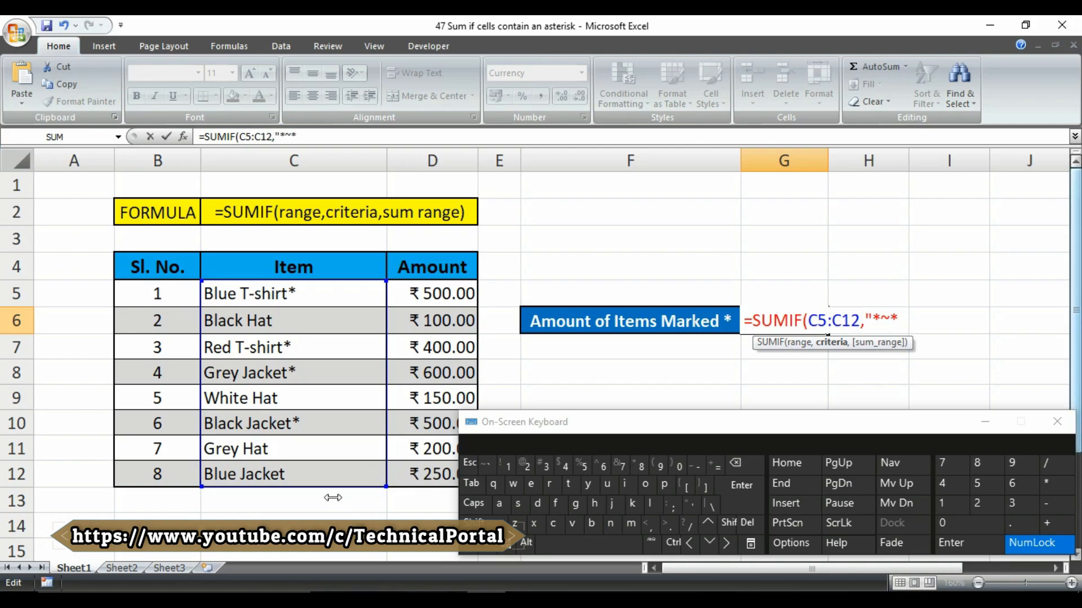
pyautogui.write('",')
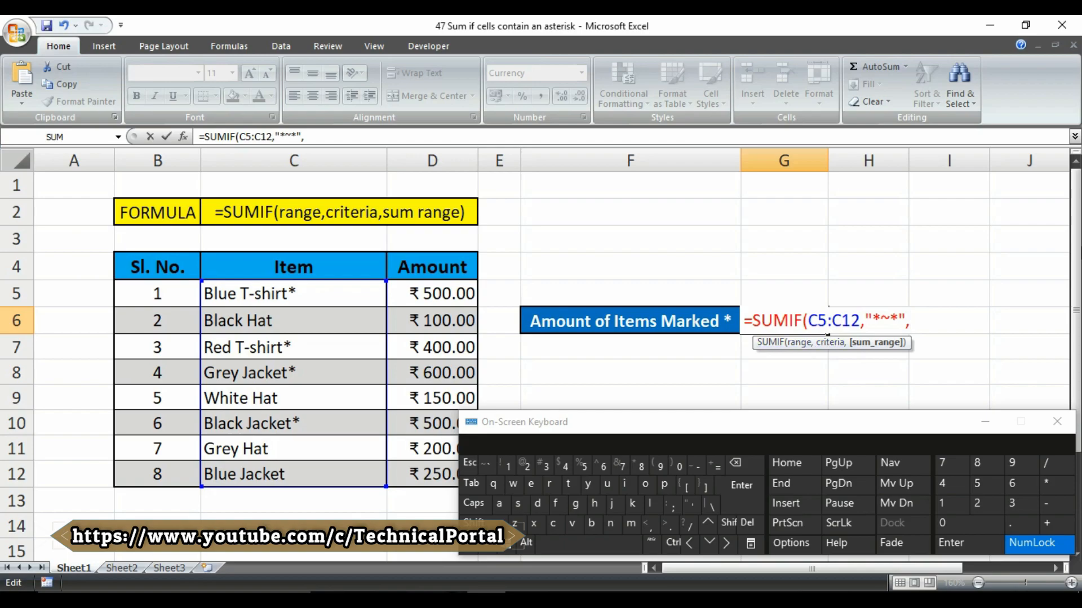
# - Use the Amount cells D5:D12 as the sum range and complete the SUMIF formula in G6
pyautogui.hotkey('shift', 'Down')
pyautogui.hotkey('shift', 'Down')
pyautogui.hotkey('shift', 'Down')
pyautogui.hotkey('shift', 'Down')
pyautogui.hotkey('shift', 'Down')
pyautogui.hotkey('shift', 'Down')
pyautogui.hotkey('shift', 'Down')
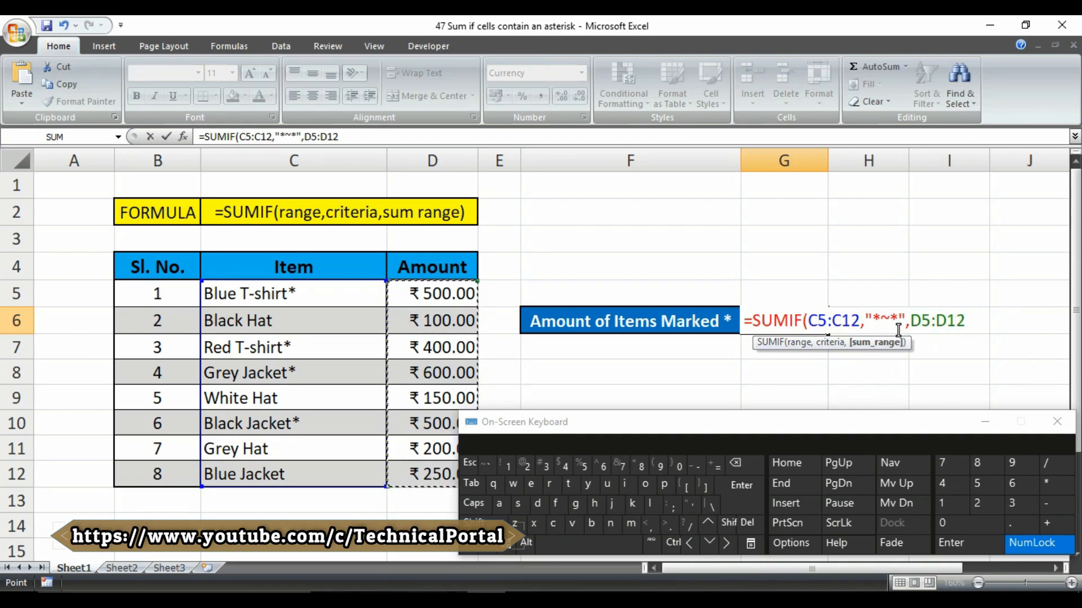
pyautogui.write(')')
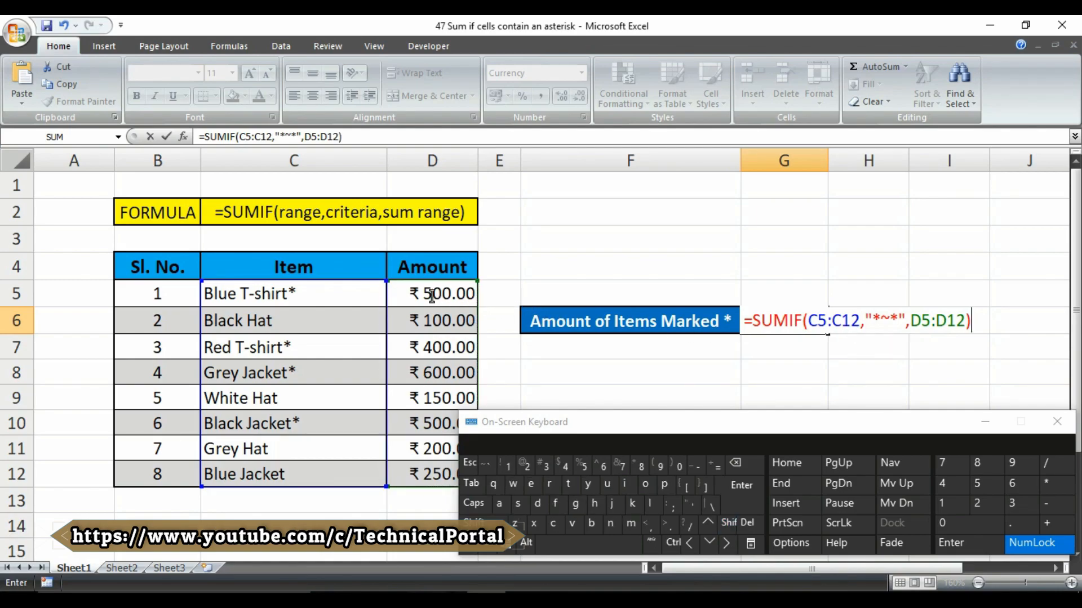
pyautogui.press('Return')
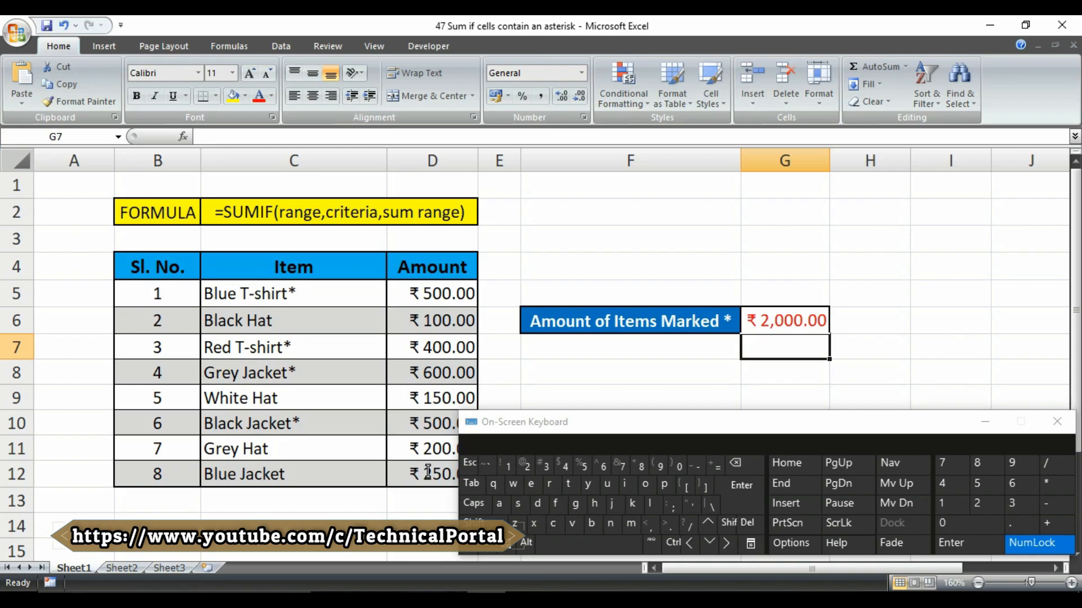
# - Narrow the on-screen keyboard to uncover the Amount column and set the Blue T-shirt* amount in D5 to 1000
pyautogui.press('Tab')
pyautogui.moveTo(459, 473); pyautogui.dragTo(563, 469)
pyautogui.click(768, 332)
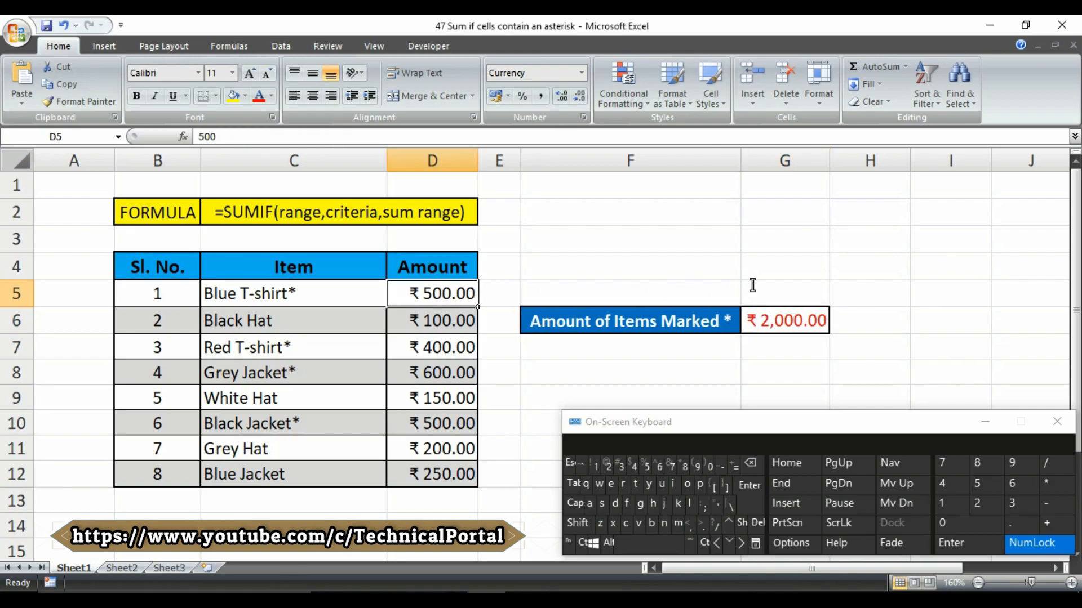
pyautogui.write('1000')
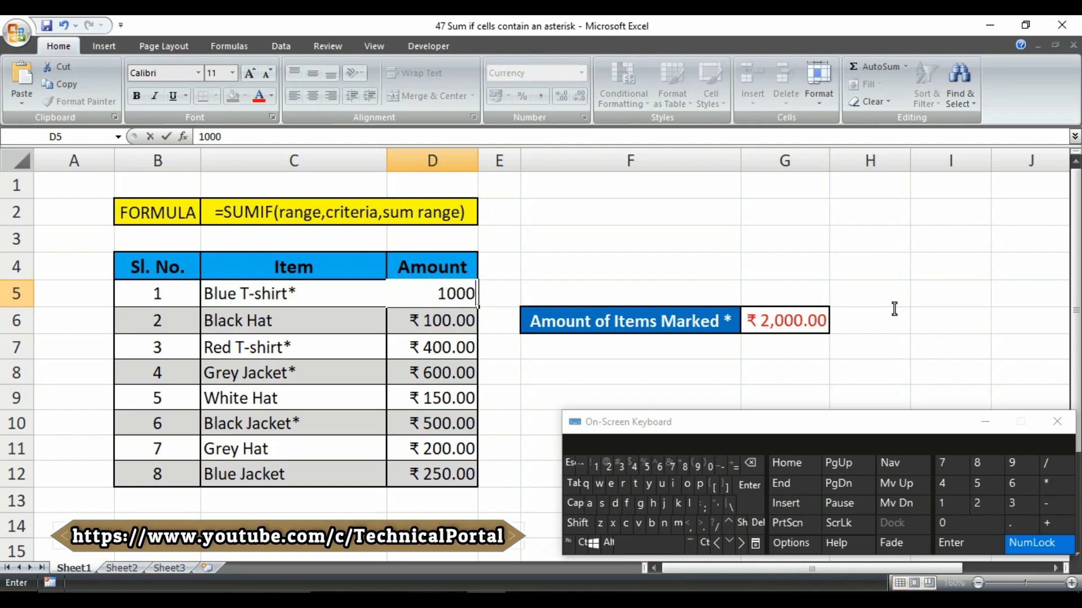
pyautogui.press('Return')
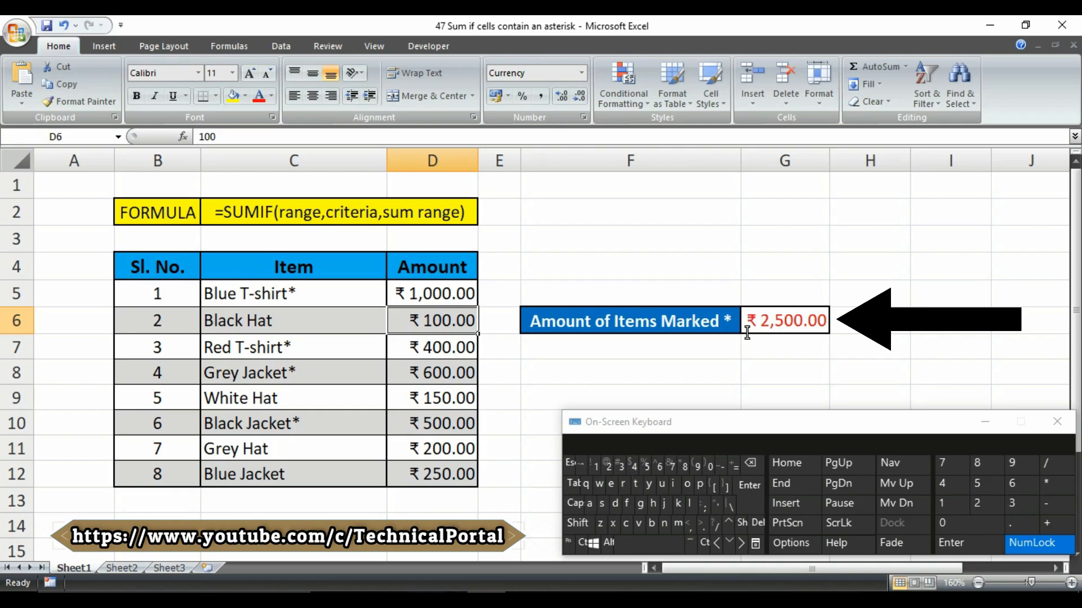
# - Open the SUMIF formula in G6 and highlight its "*~*" criteria characters to examine the wildcard and the tilde escape
pyautogui.doubleClick(772, 315)
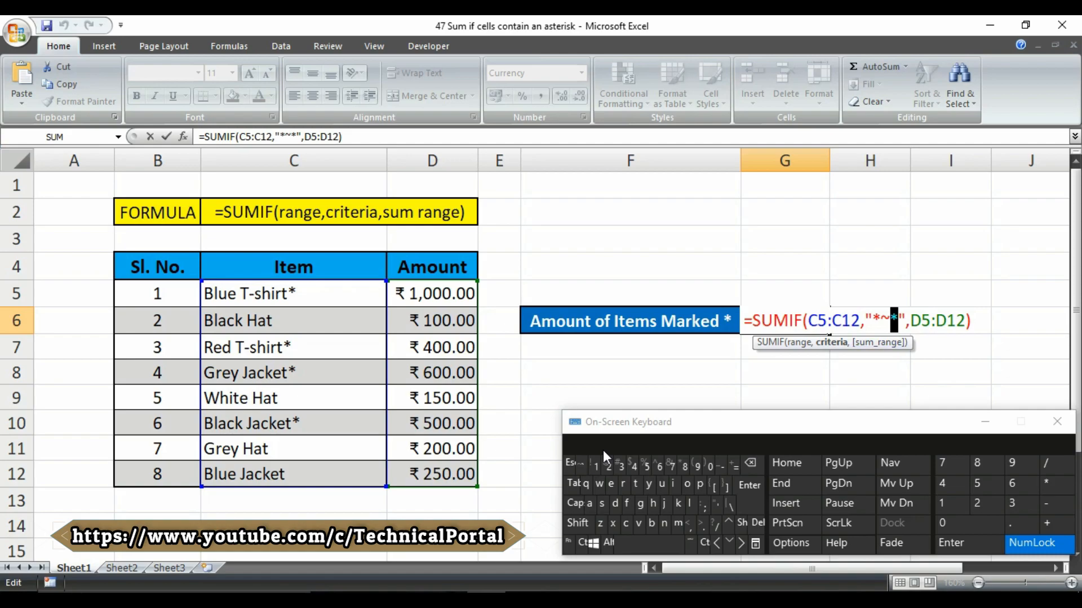
pyautogui.hotkey('shift', 'Left')
pyautogui.moveTo(880, 320); pyautogui.dragTo(868, 311)
pyautogui.moveTo(872, 319); pyautogui.dragTo(896, 320)
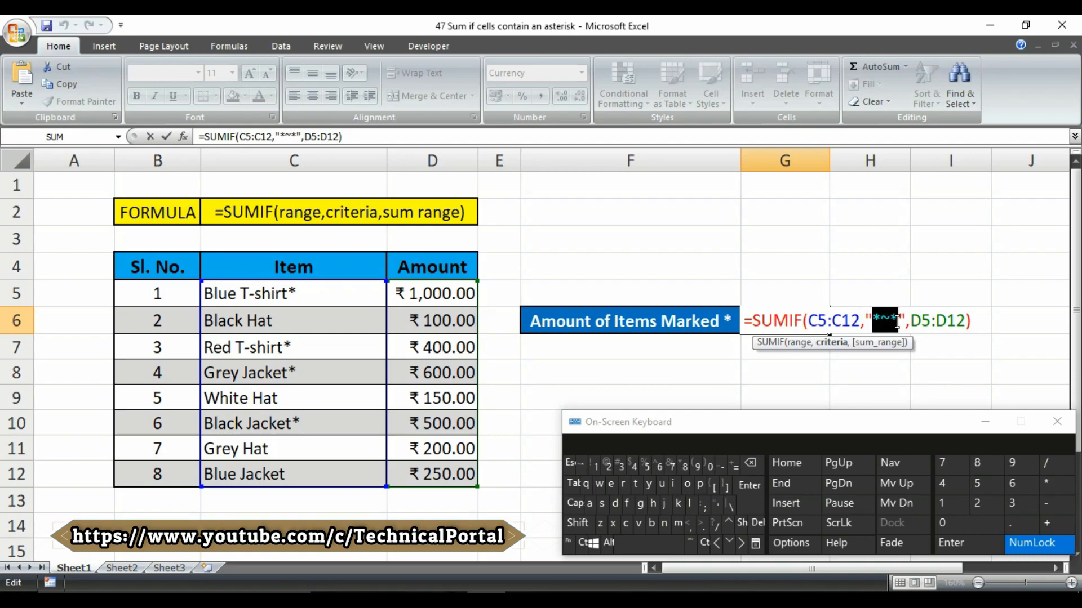